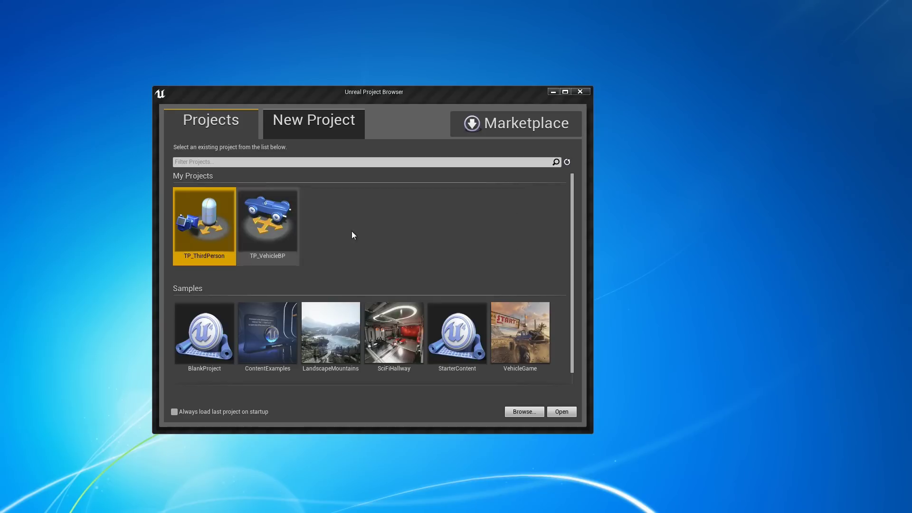
- Browse for and open the TP_ThirdPerson project from the 4.2 Templates folder
left_click(524, 412)
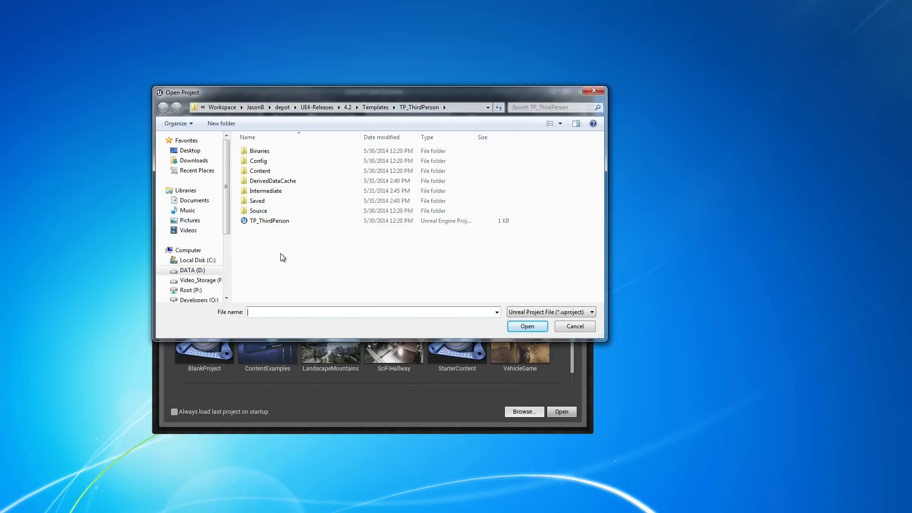
double_click(266, 221)
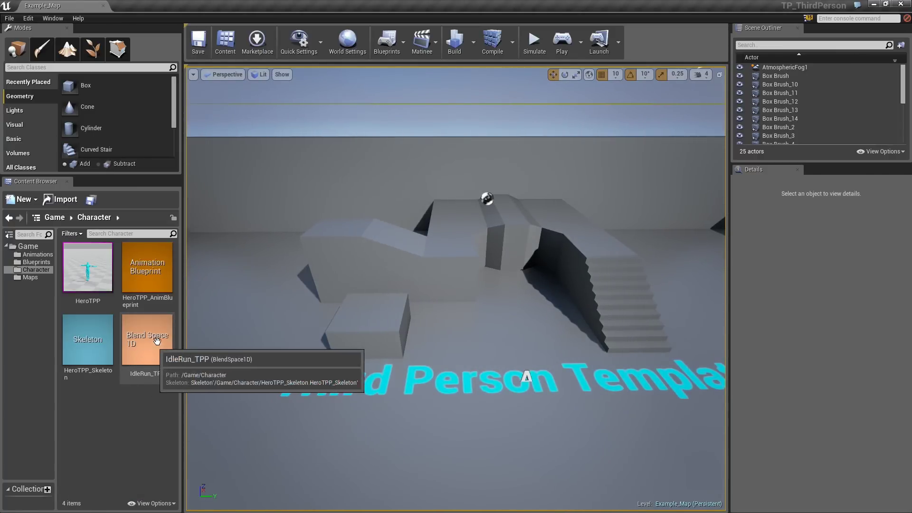
- Play-test the third-person level in the editor, and stop the play session
key("s")
right_click_drag(255, 248, 323, 264)
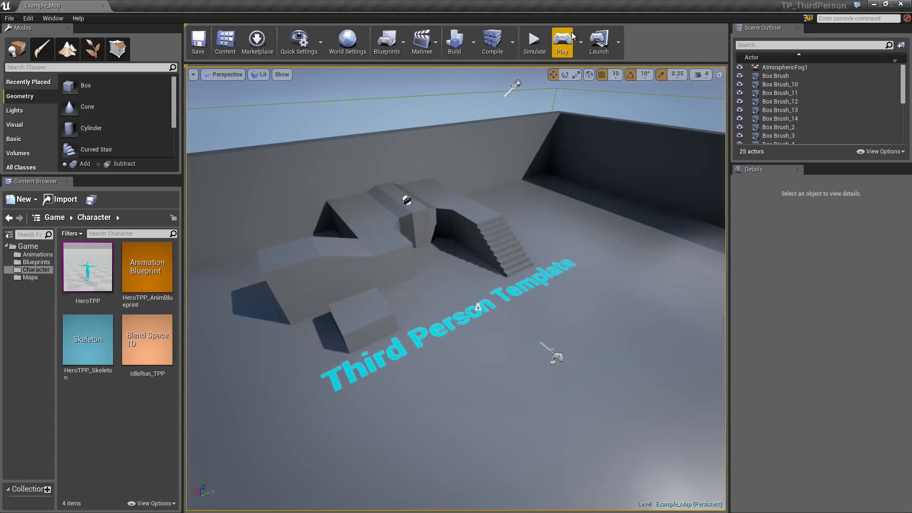
left_click(566, 50)
left_click(562, 43)
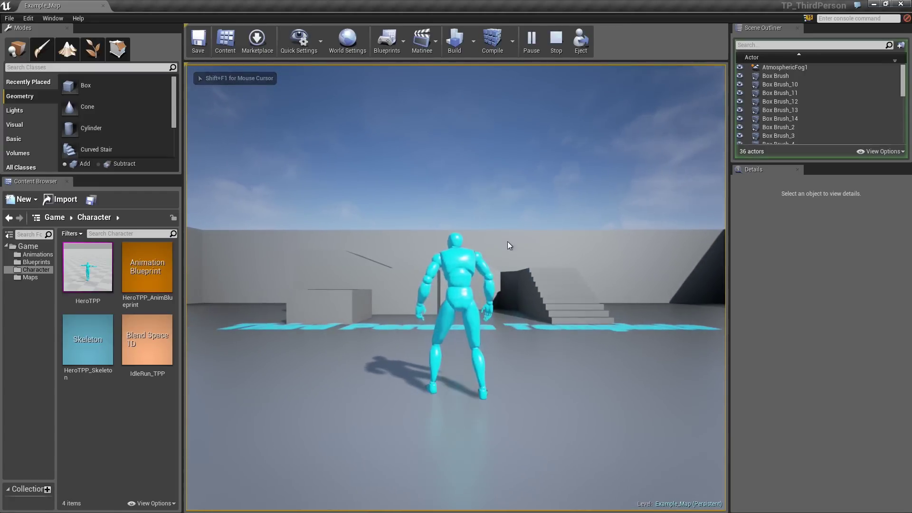
key("Escape")
- Create a physics asset from the HeroTPP skeletal mesh, accepting the default body and constraint settings
left_click(90, 268)
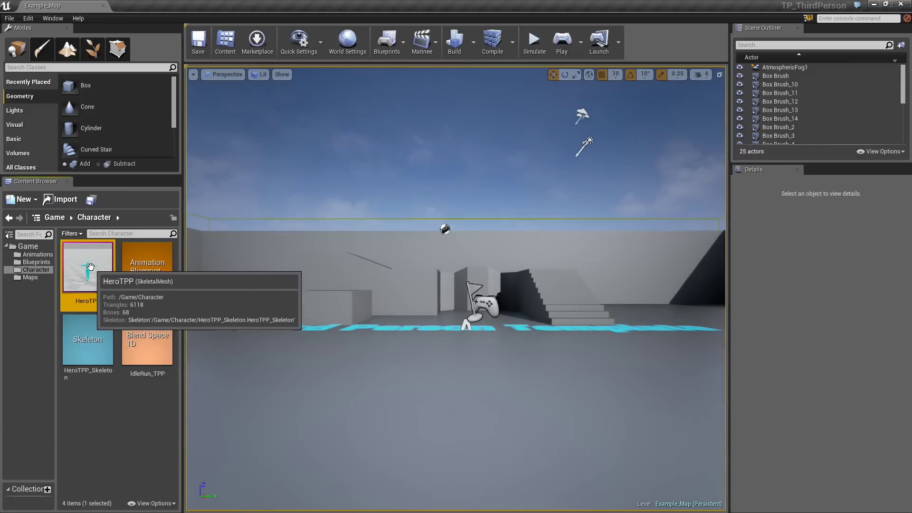
right_click(87, 270)
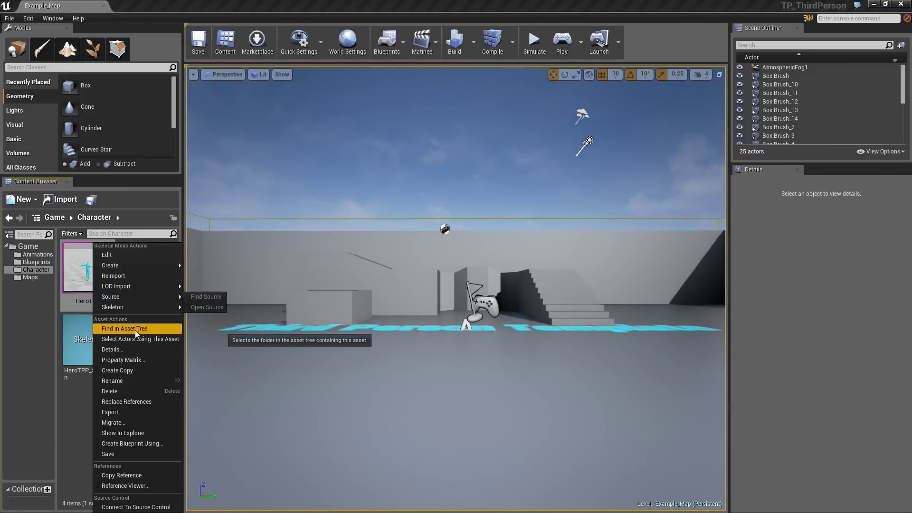
left_click(82, 292)
right_click(90, 266)
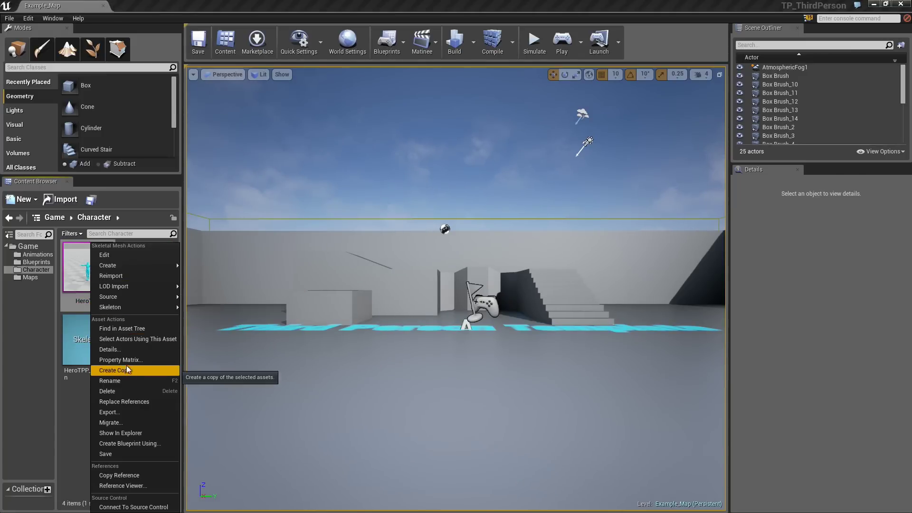
mouse_move(133, 298)
mouse_move(127, 266)
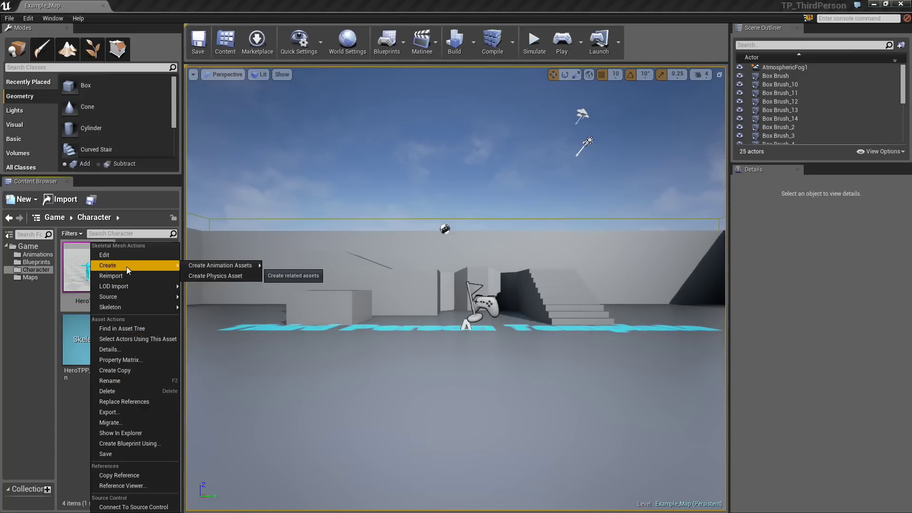
left_click(212, 277)
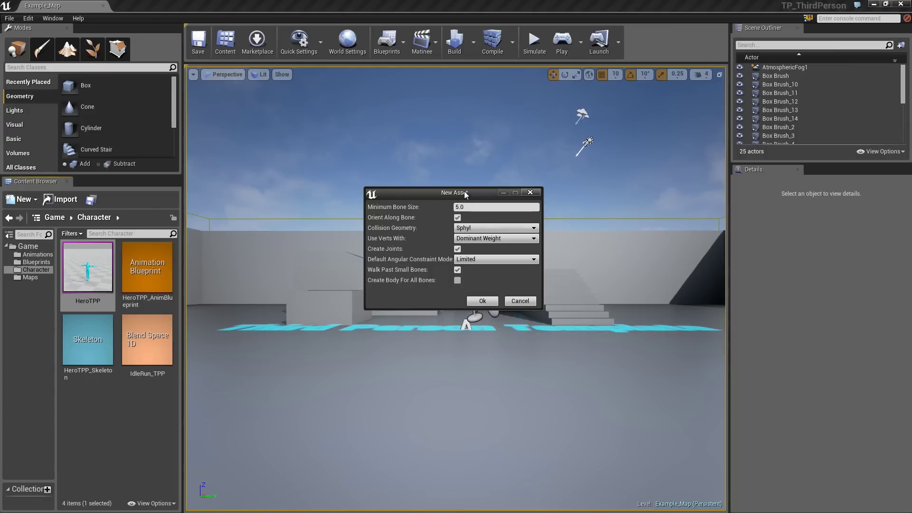
left_click(481, 301)
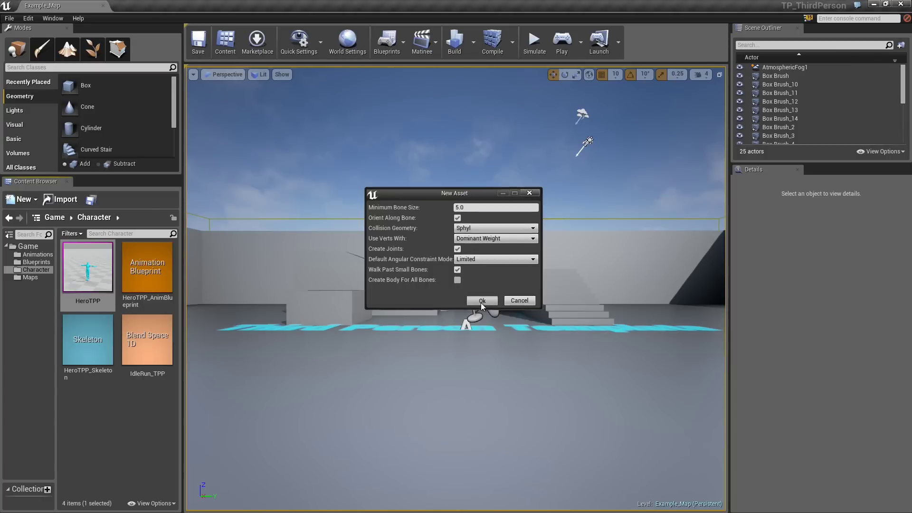
- Examine the new physics asset's bodies and constraints around the whole character
key("d")
right_click_drag(436, 218, 304, 223)
left_click_drag(427, 219, 438, 223)
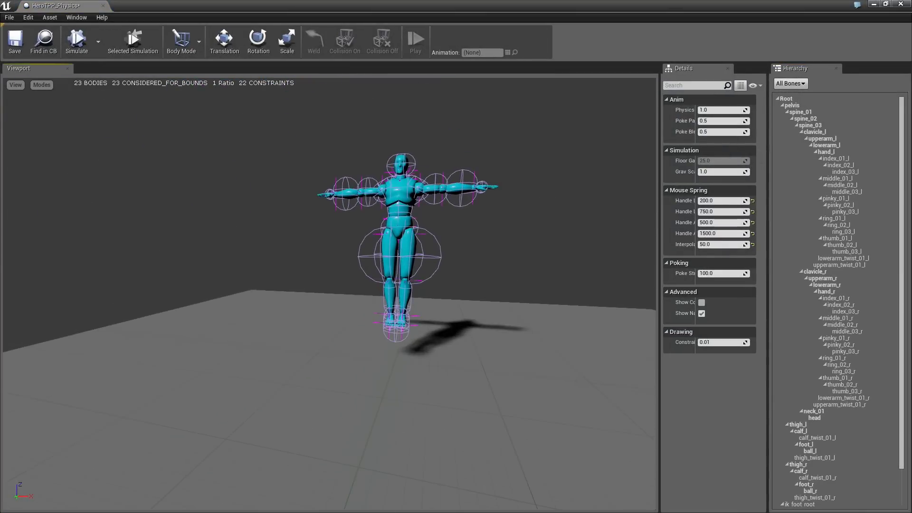
mouse_move(471, 248)
right_mouse_down()
mouse_move(455, 251)
mouse_move(483, 253)
right_mouse_up()
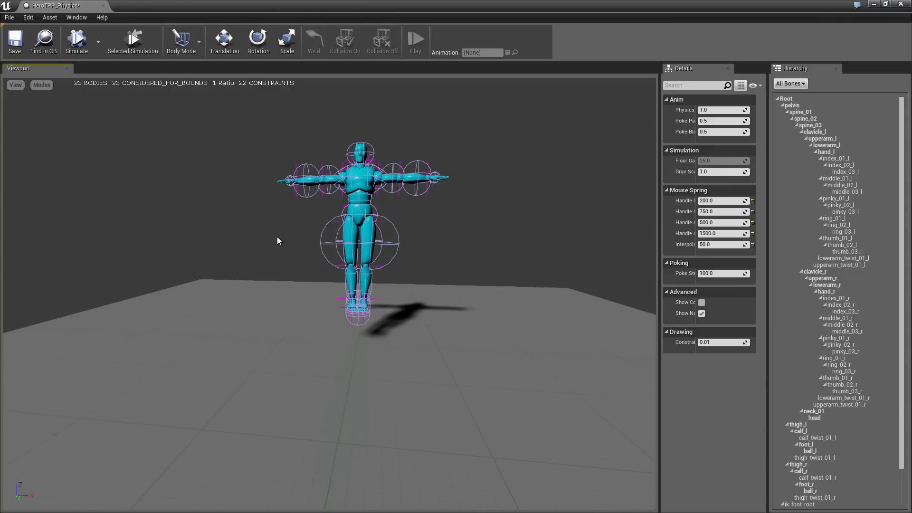
left_click_drag(283, 243, 290, 204)
left_click_drag(283, 236, 284, 247)
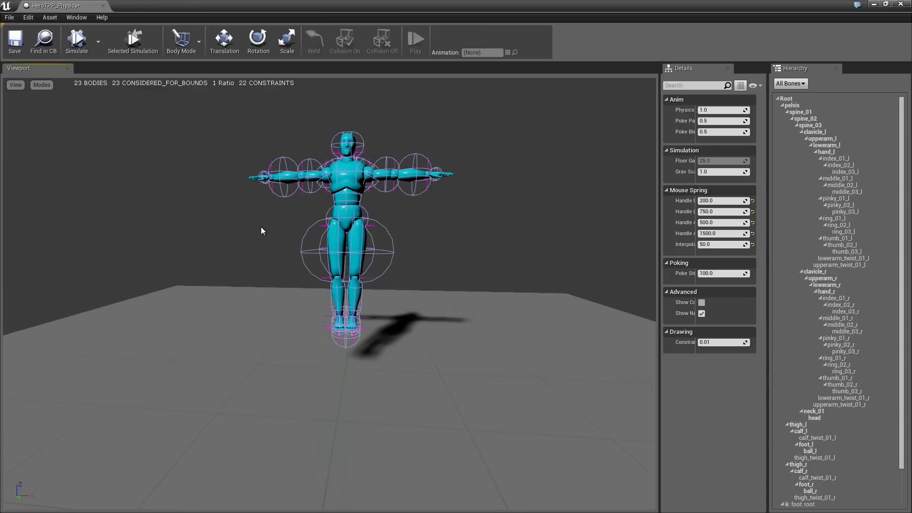
left_click_drag(233, 227, 232, 167)
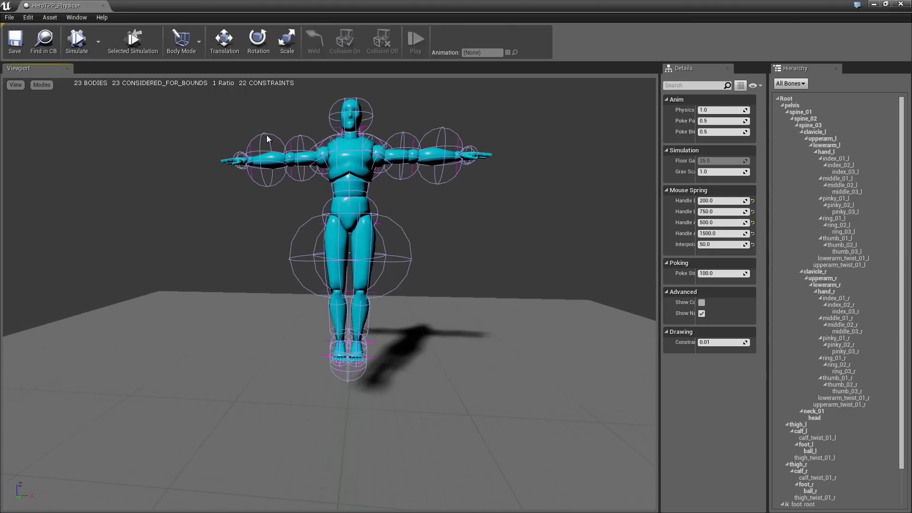
- Inspect the collision bodies of both arms, the left thigh, the head and the upper spine one by one
left_click(263, 145)
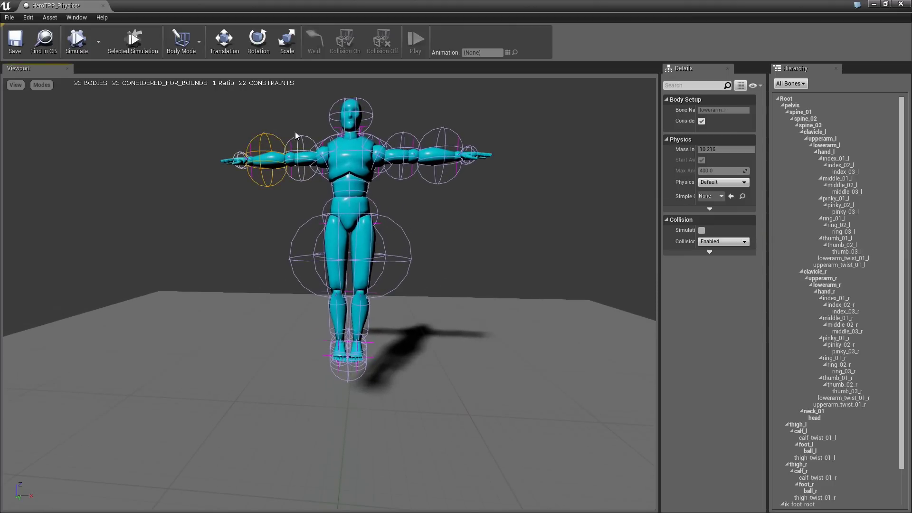
left_click(300, 144)
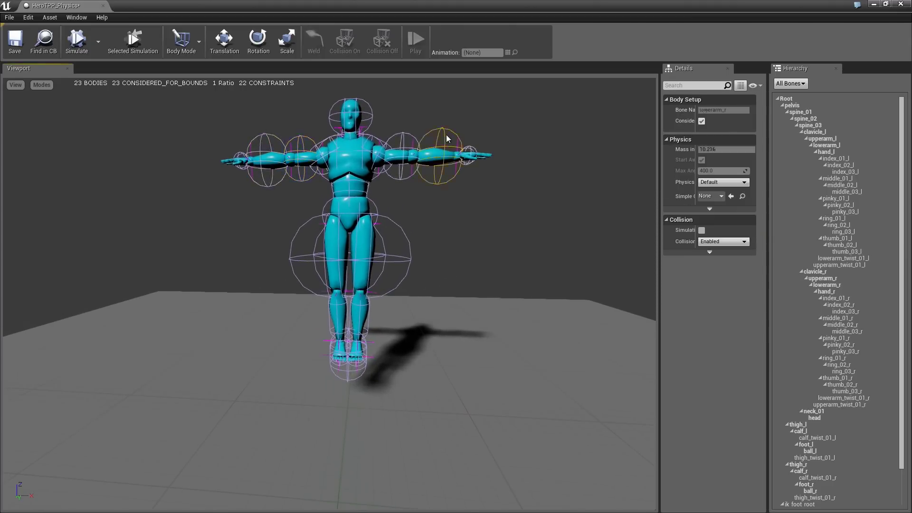
left_click(404, 152)
left_click(410, 237)
mouse_move(443, 304)
right_mouse_down()
mouse_move(451, 271)
mouse_move(444, 268)
mouse_move(430, 301)
right_mouse_up()
left_click_drag(440, 317, 440, 290)
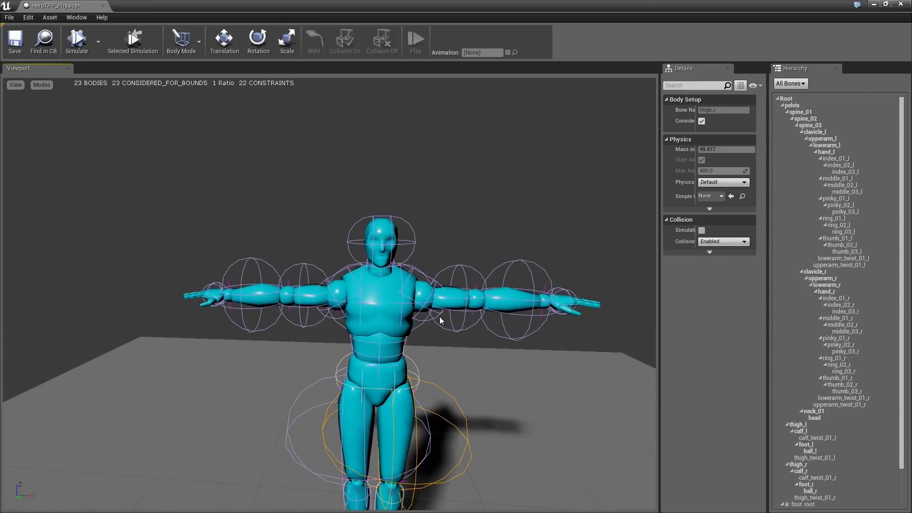
left_click(406, 246)
scroll(342, 266, "down", 3)
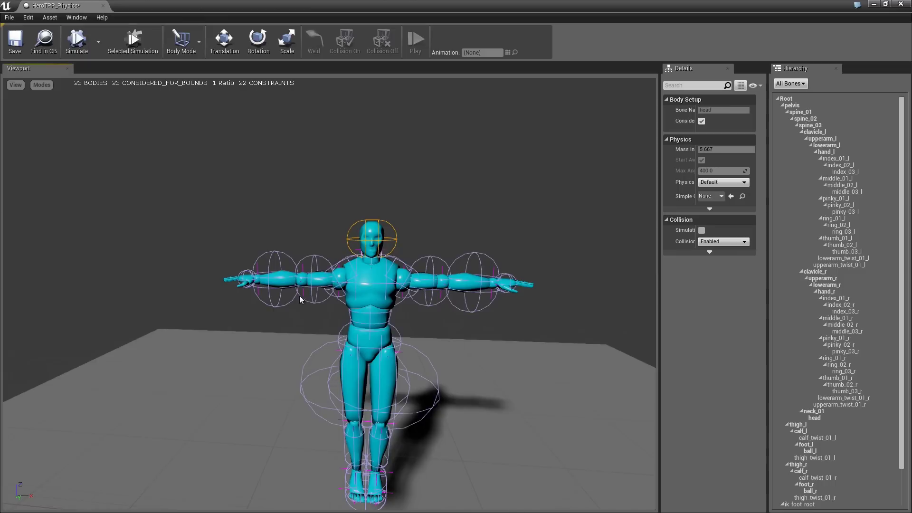
left_click(313, 263)
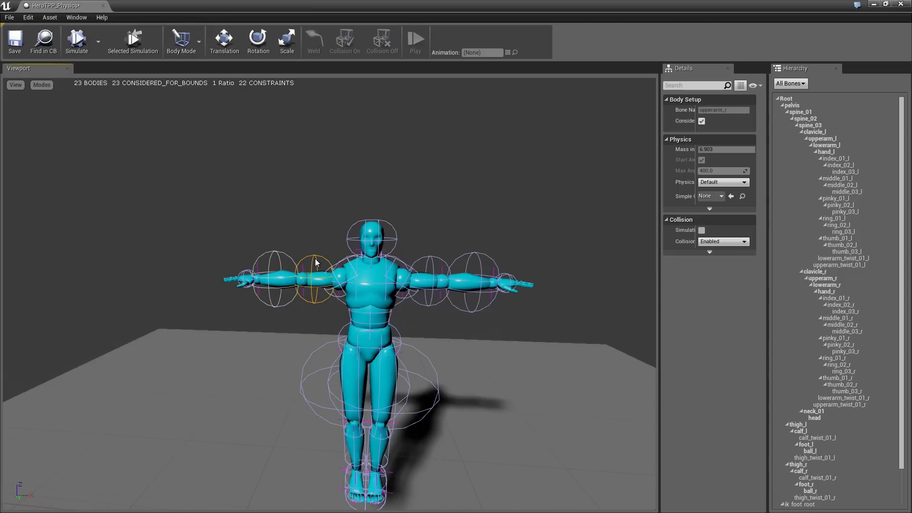
left_click(355, 266)
key("a")
right_click_drag(355, 280, 456, 293)
key("w")
key("s")
key("w")
key("d")
right_click_drag(424, 354, 371, 352)
key("s")
- Look through the full bone hierarchy, comparing the hand_l bone with the left index finger bones
left_click_drag(901, 105, 902, 188)
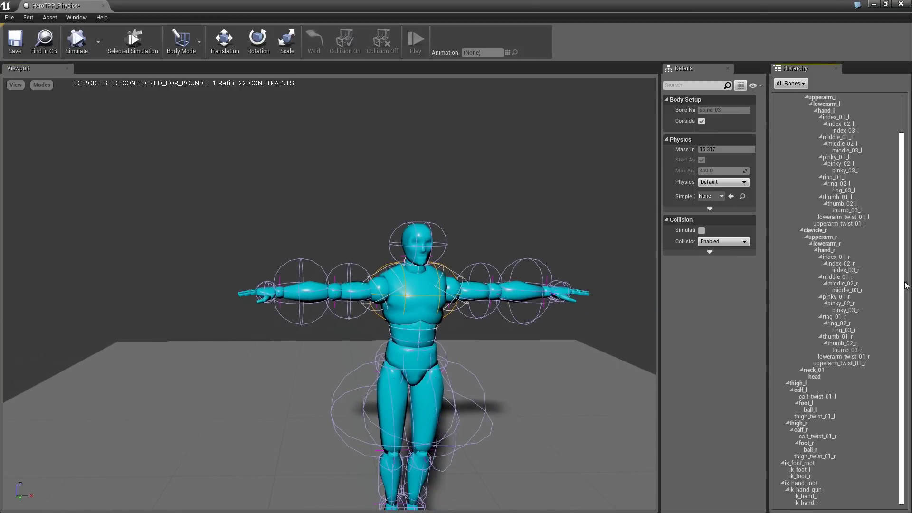
left_click_drag(903, 285, 903, 233)
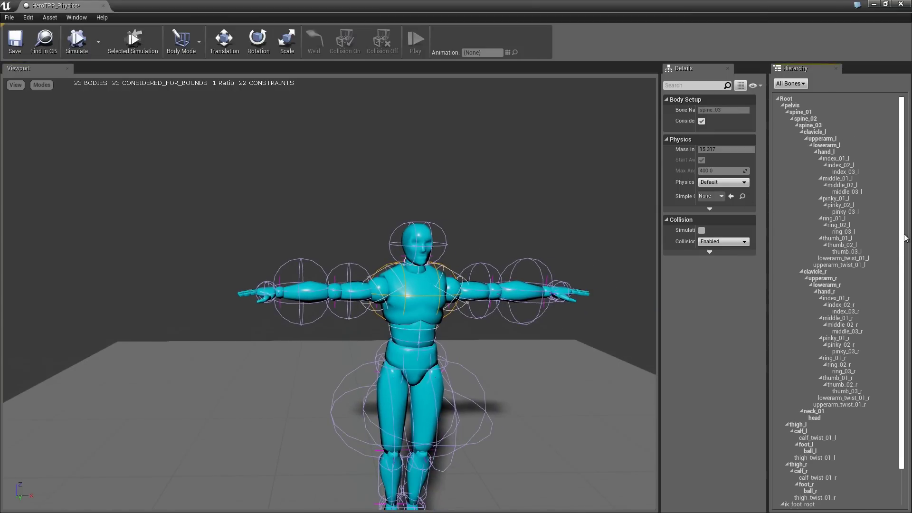
left_click(827, 152)
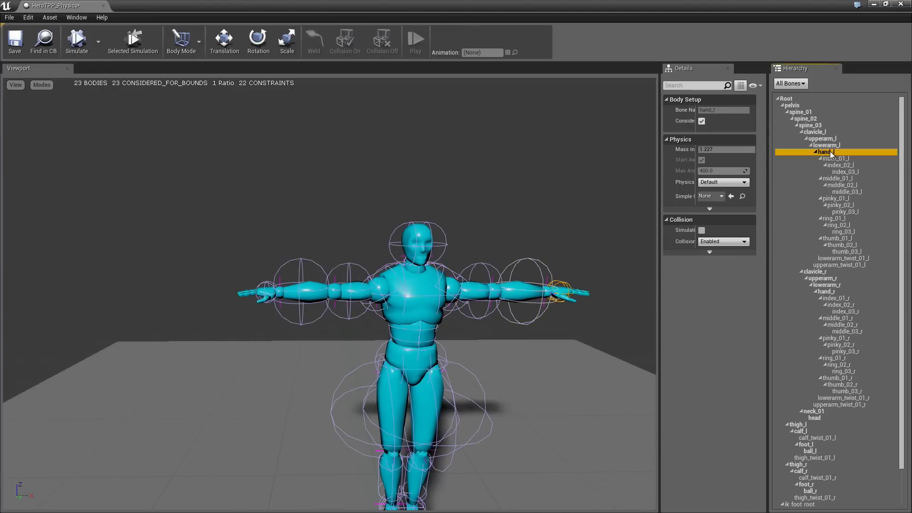
left_click(842, 159)
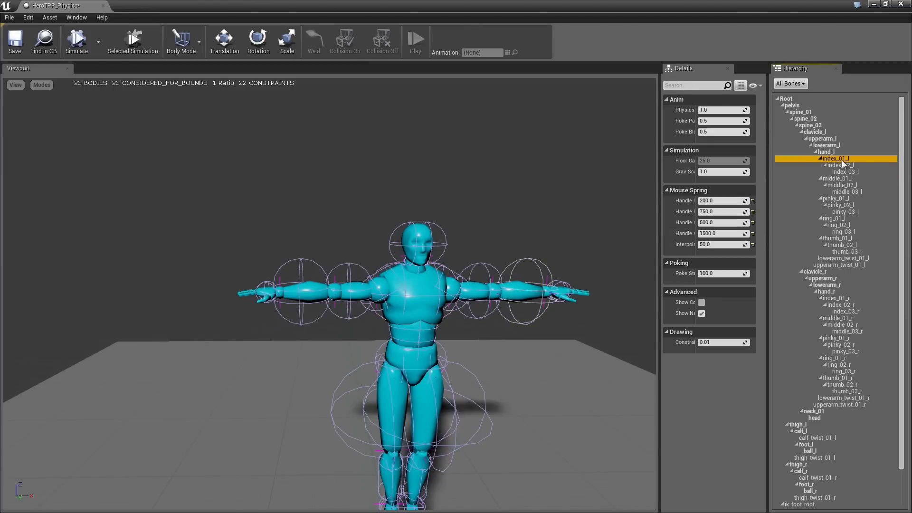
left_click(828, 152)
left_click(842, 167)
left_click(845, 172)
left_click(843, 165)
left_click(832, 153)
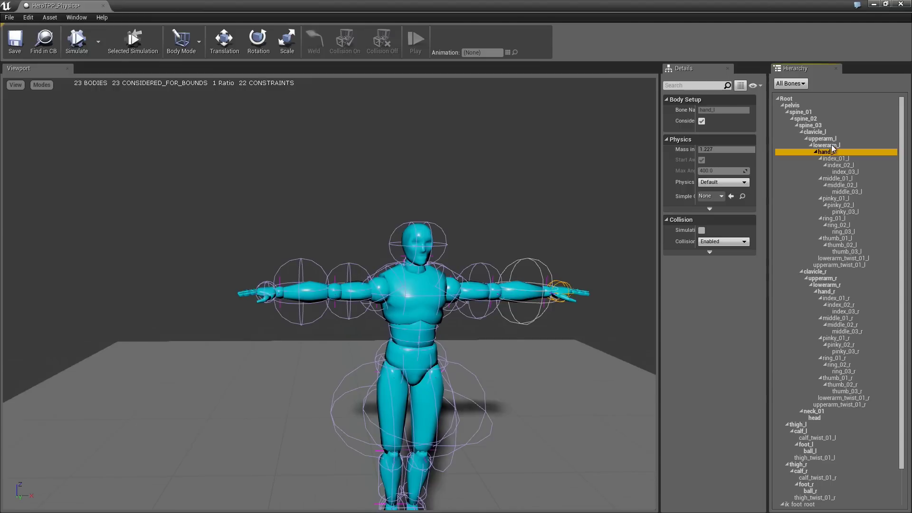
scroll(832, 141, "down", 2)
scroll(831, 143, "up", 2)
- Filter the bone hierarchy to Bones With Bodies, comparing it once with the All Bones display
left_click(796, 84)
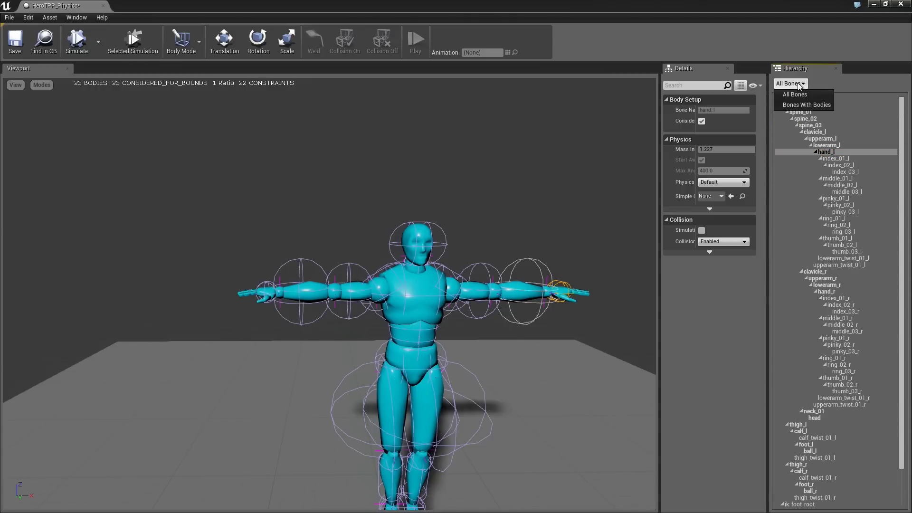
left_click(802, 105)
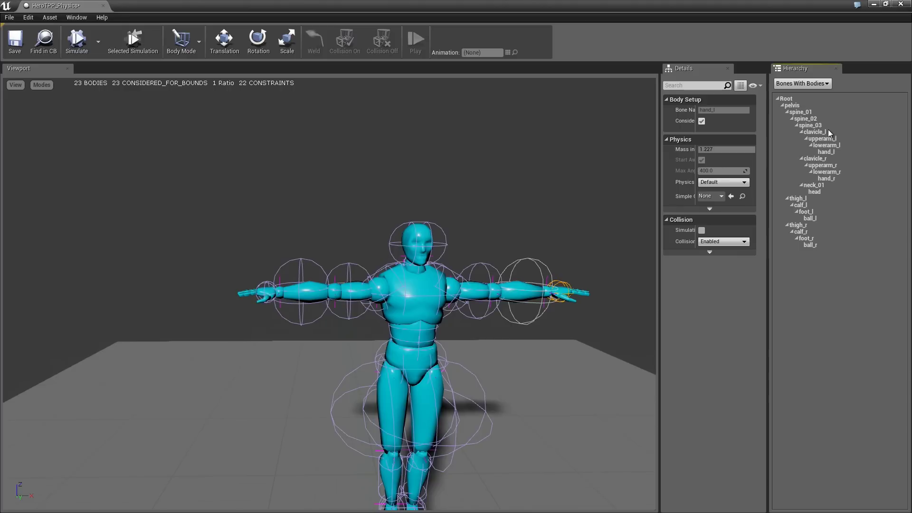
left_click(806, 84)
left_click(803, 94)
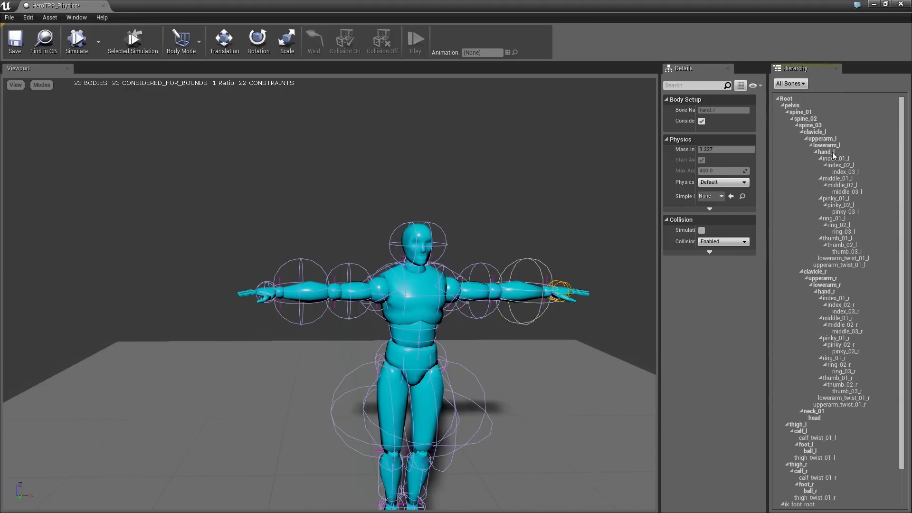
left_click(790, 85)
left_click(793, 105)
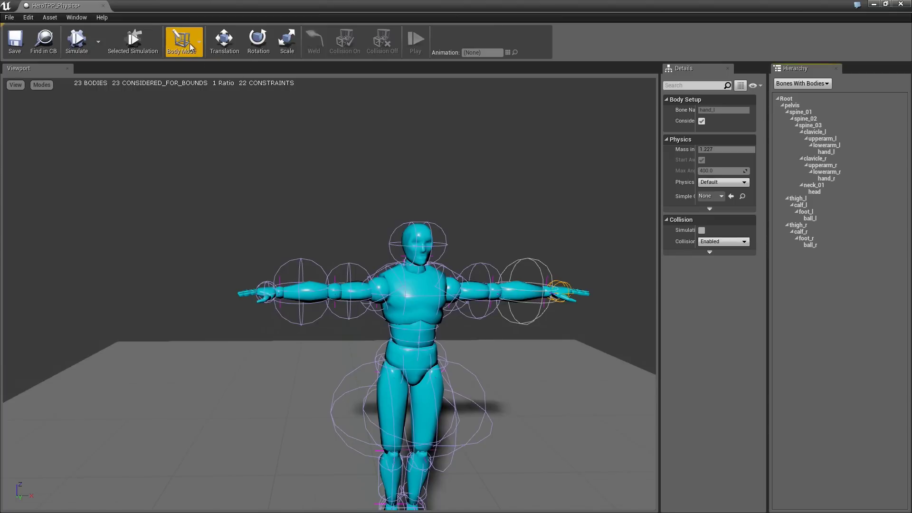
- Rotate the collision body of the right upper arm (upperarm_r)
left_click(300, 267)
left_click(351, 269)
key("w")
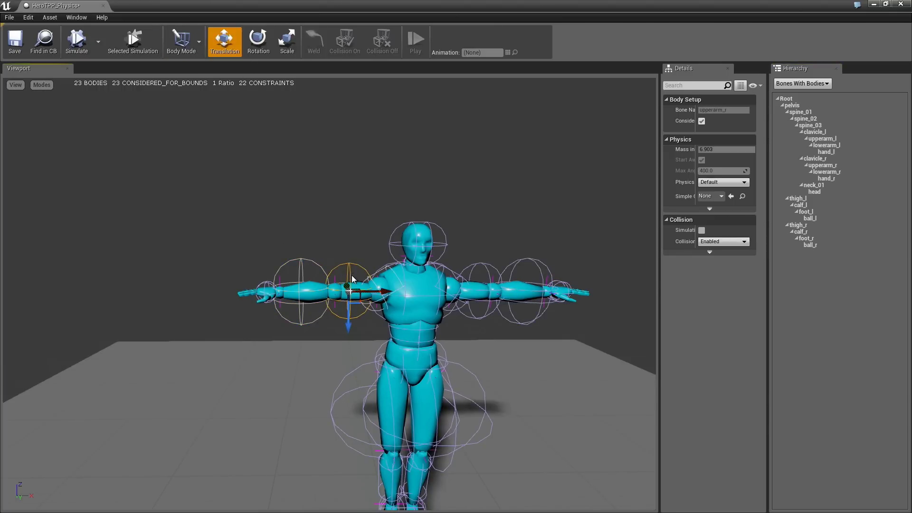
key("e")
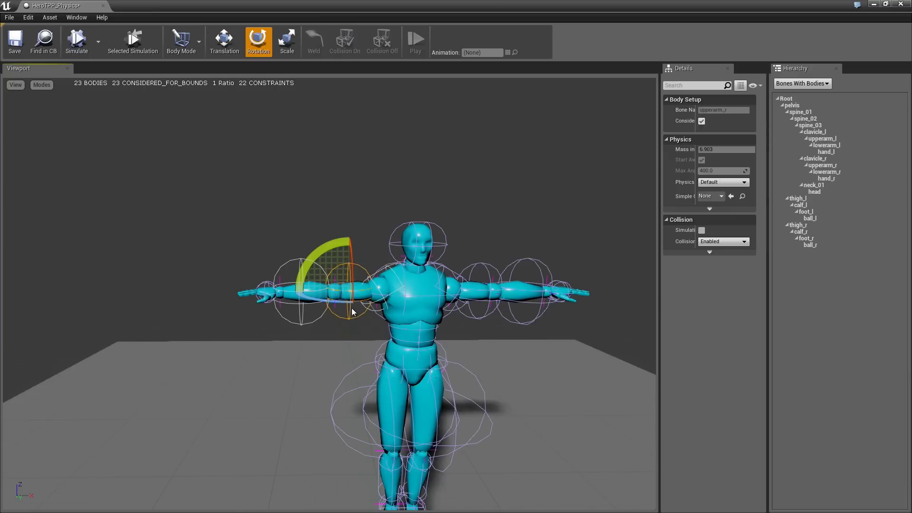
left_click_drag(317, 260, 265, 224)
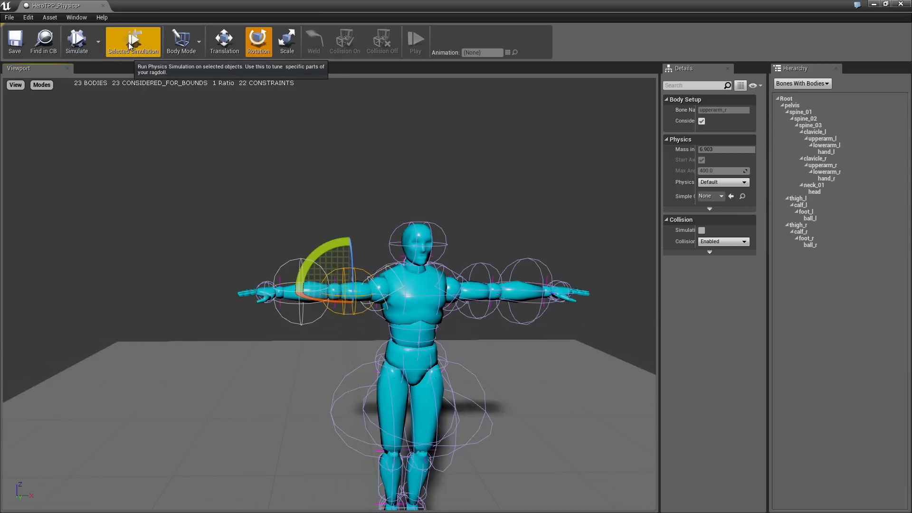
- Switch to Constraint Mode and select the hand_r constraint, followed by the upperarm_r constraint at the right shoulder
left_click(198, 41)
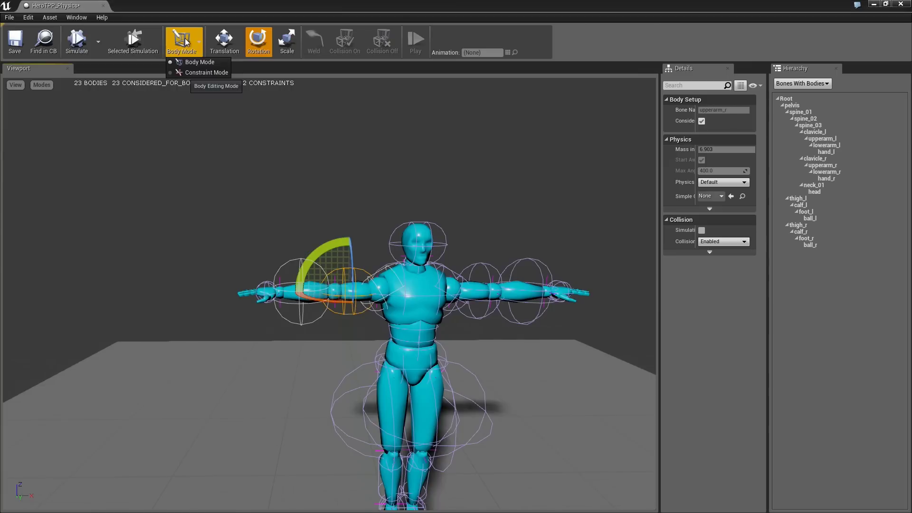
left_click(196, 73)
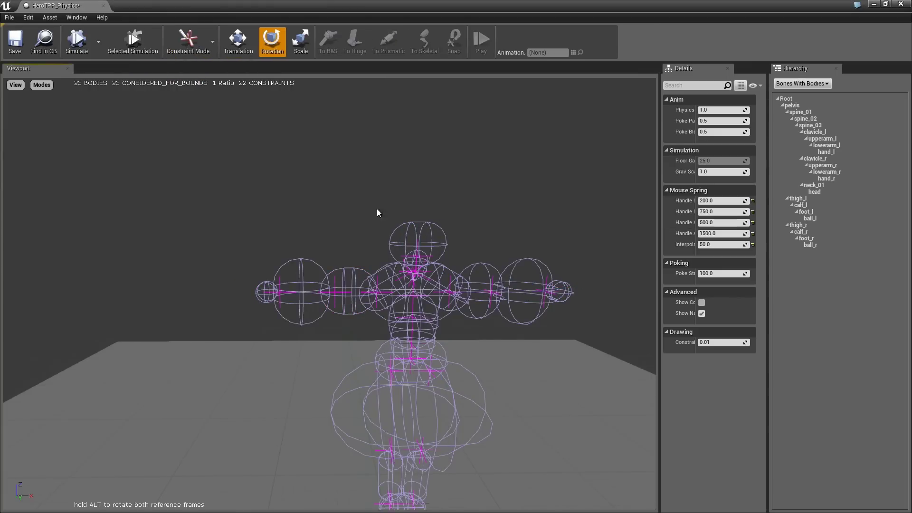
key("w")
right_click_drag(314, 358, 313, 357)
left_click(270, 237)
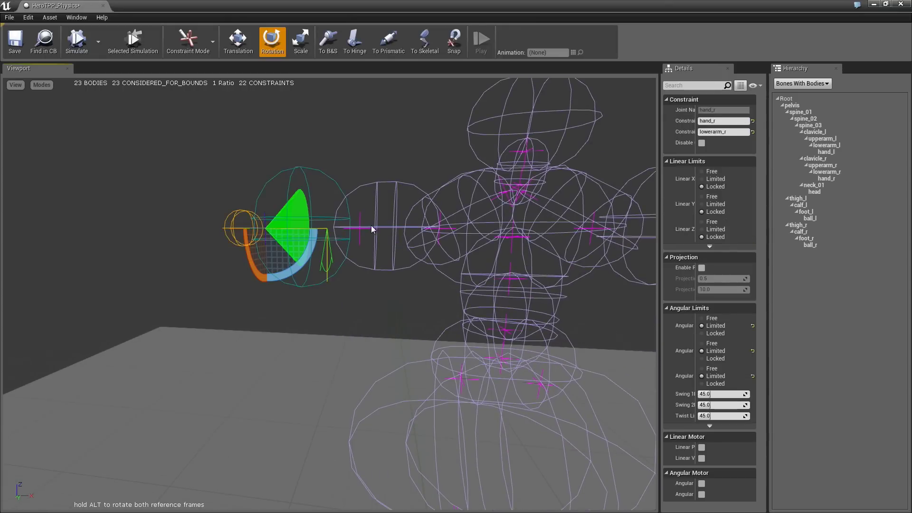
left_click(428, 230)
left_click(443, 230)
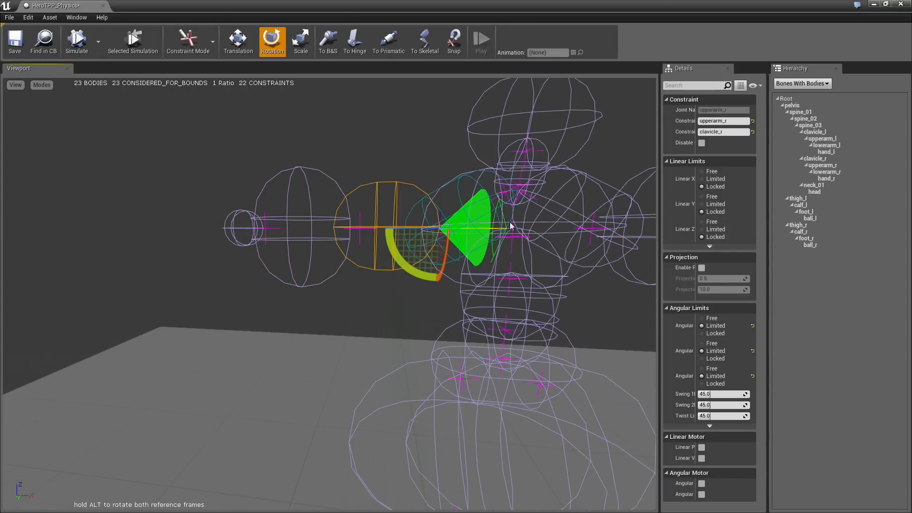
- Select the hand_l constraint at the left wrist to view its angular limits
key("s")
right_click_drag(527, 228, 589, 223)
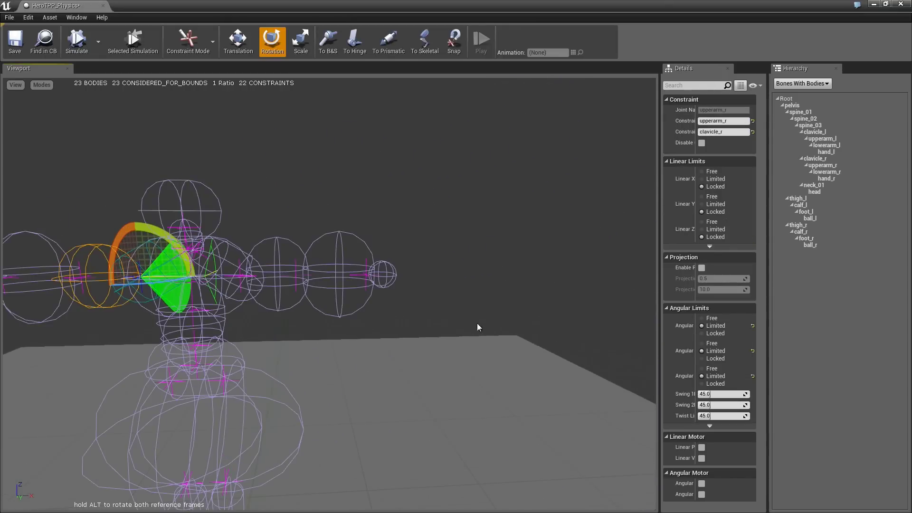
left_click_drag(475, 329, 392, 328)
left_click(344, 292)
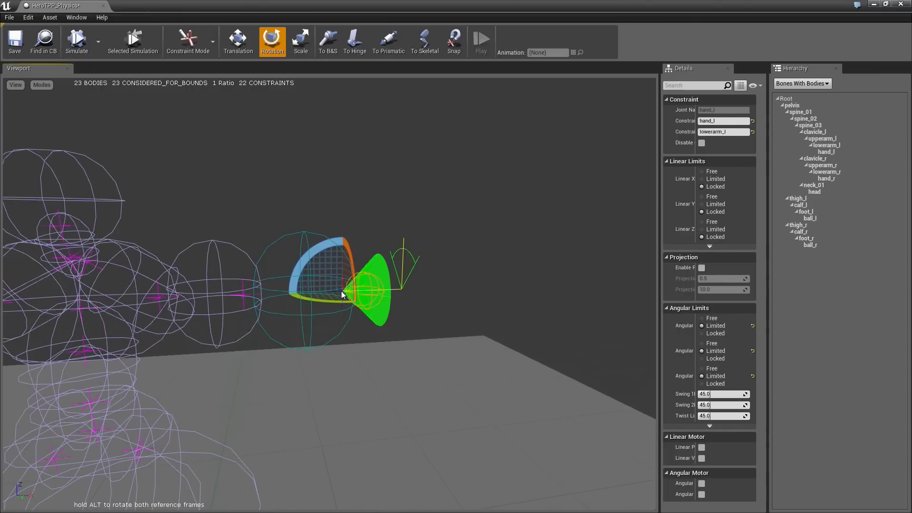
- Switch back to Body Mode with nothing selected and widen the Details area so the property names are readable
left_click(198, 48)
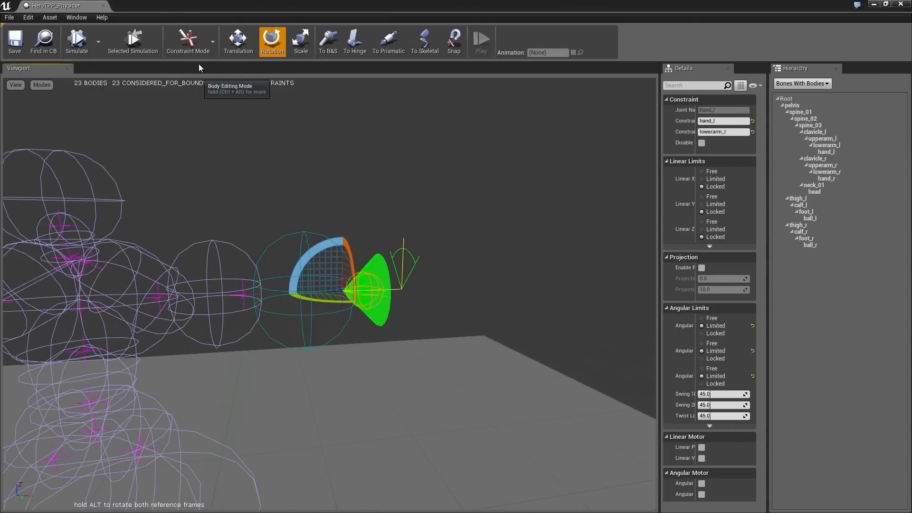
left_click(199, 64)
left_click(371, 221)
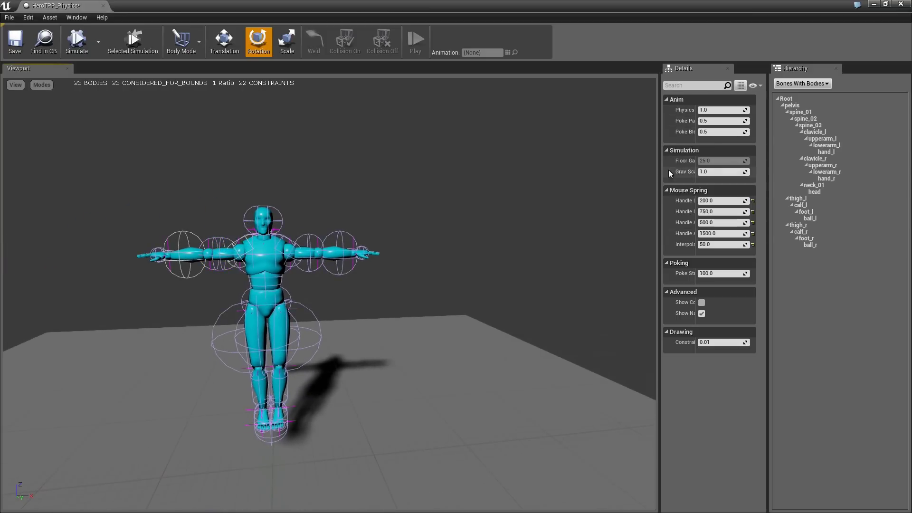
left_click_drag(660, 174, 558, 184)
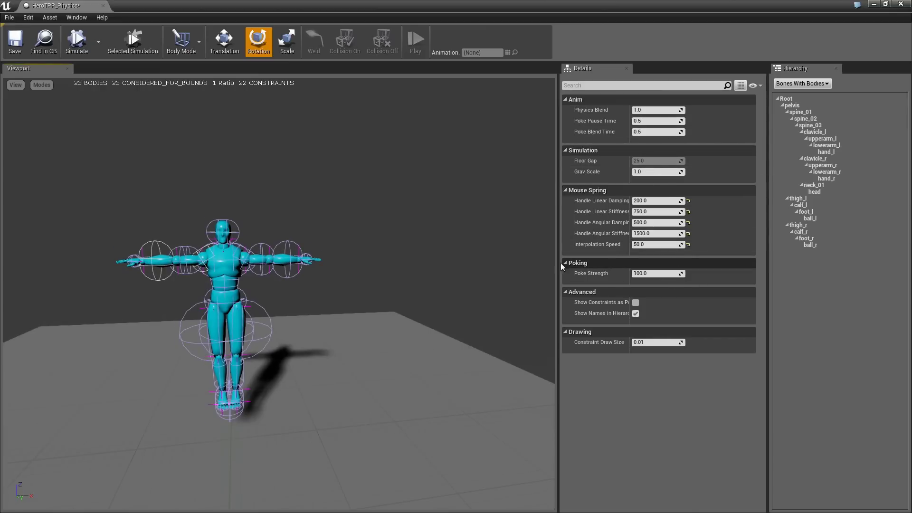
- Run the Real Simulation, lift the fallen ragdoll off the floor by its body, and stop the simulation
left_click(99, 42)
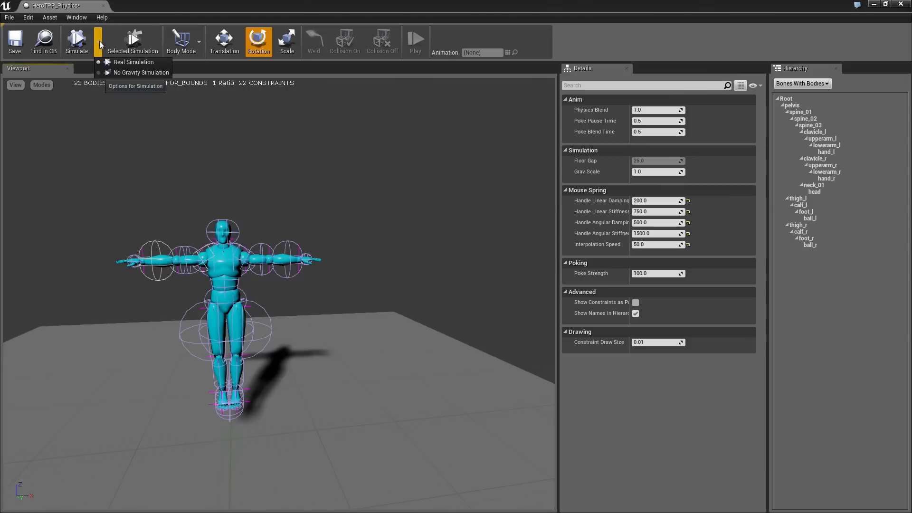
left_click(99, 41)
left_click_drag(321, 247, 294, 252)
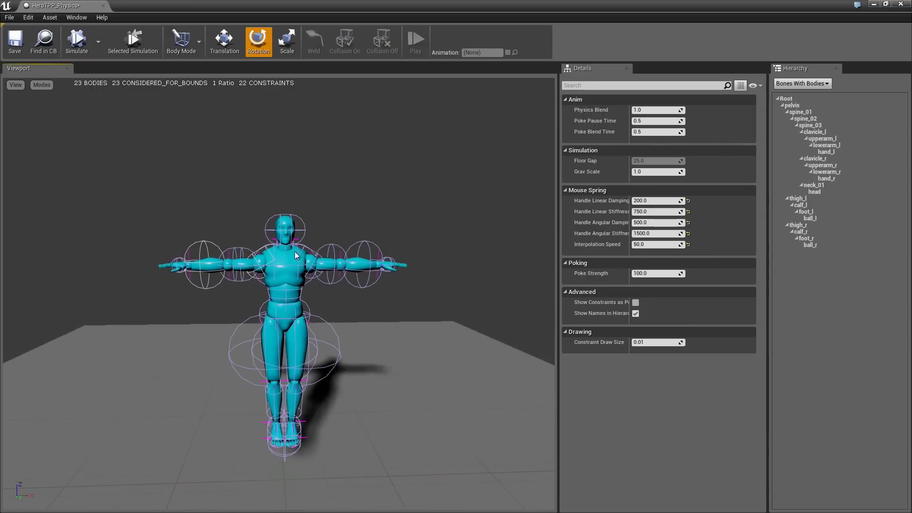
left_click(81, 42)
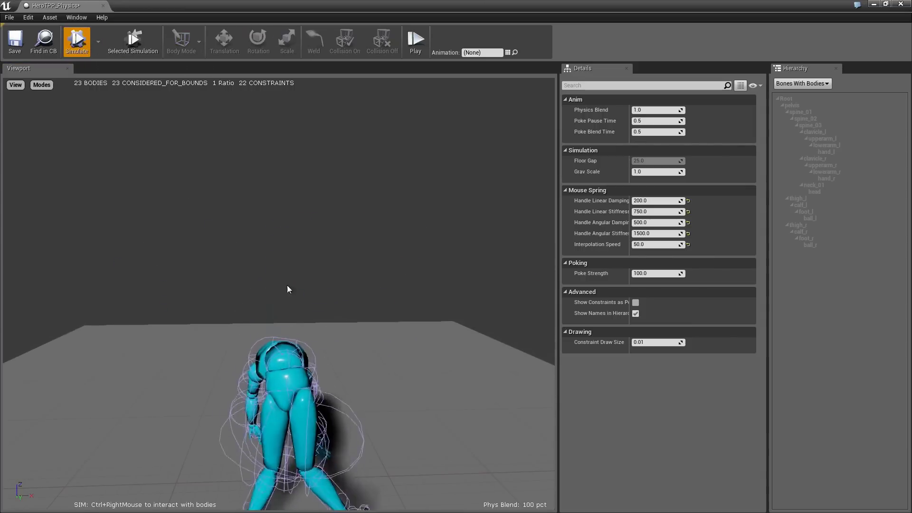
left_click_drag(202, 183, 201, 230)
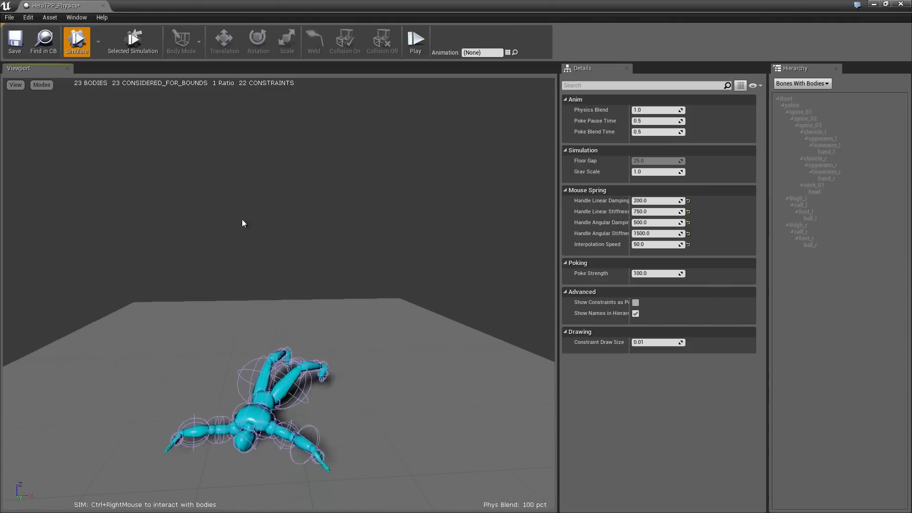
left_click_drag(254, 253, 283, 413)
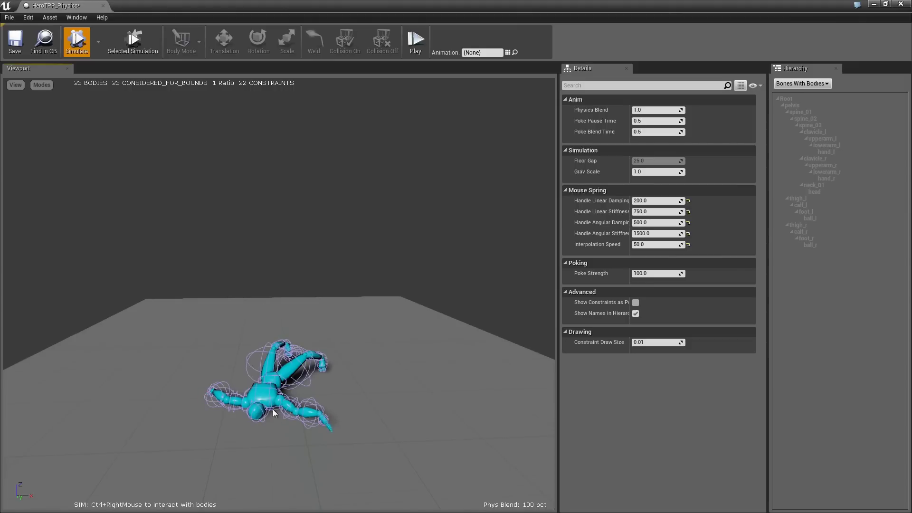
right_click_drag(267, 397, 292, 174, "ctrl")
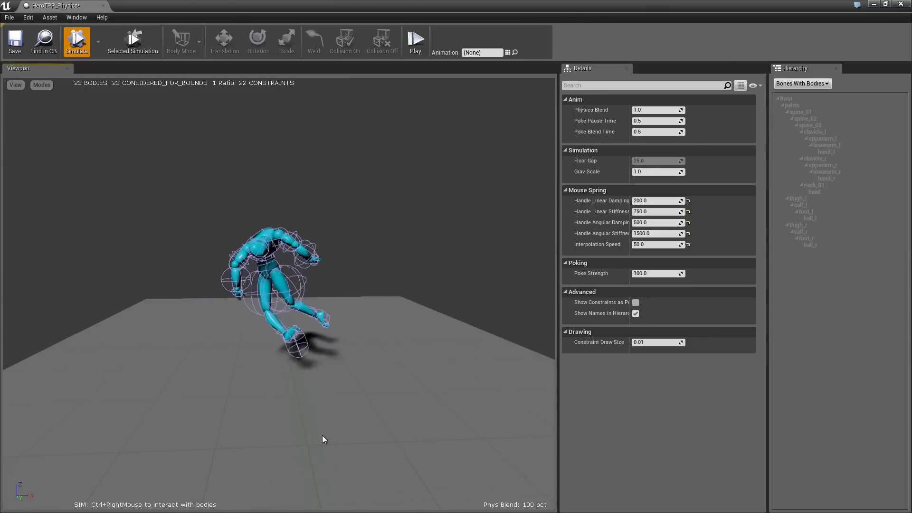
left_click(74, 40)
- Run the No Gravity Simulation, pull the ragdoll by one of its bodies, and stop the simulation
left_click_drag(180, 194, 167, 148)
left_click(99, 42)
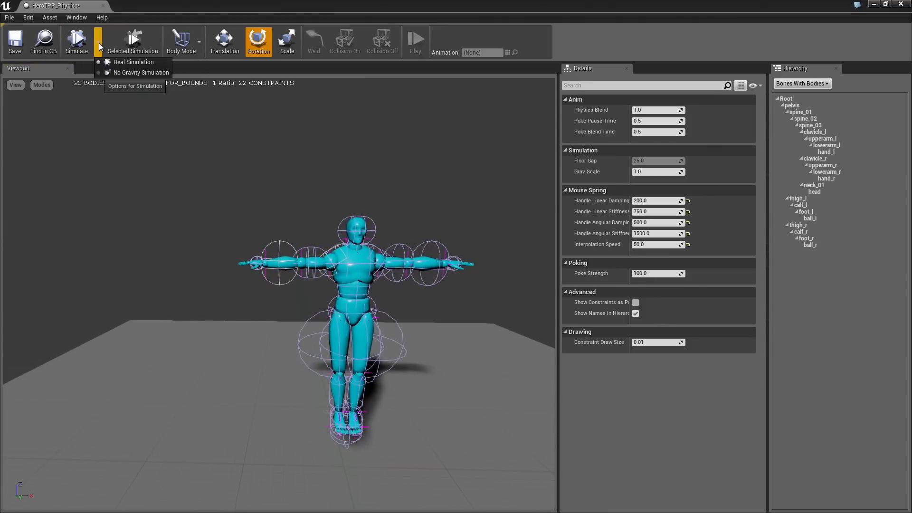
left_click(114, 71)
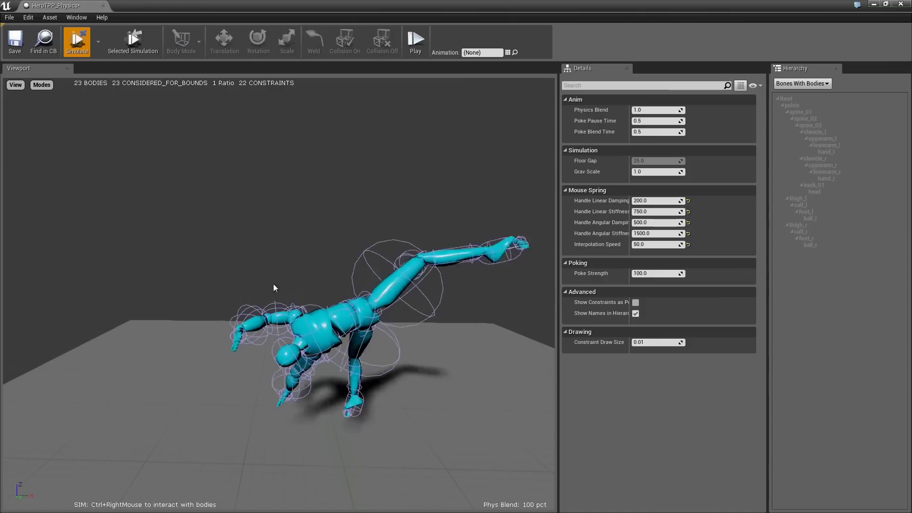
right_click_drag(364, 332, 326, 285, "ctrl")
left_click(75, 51)
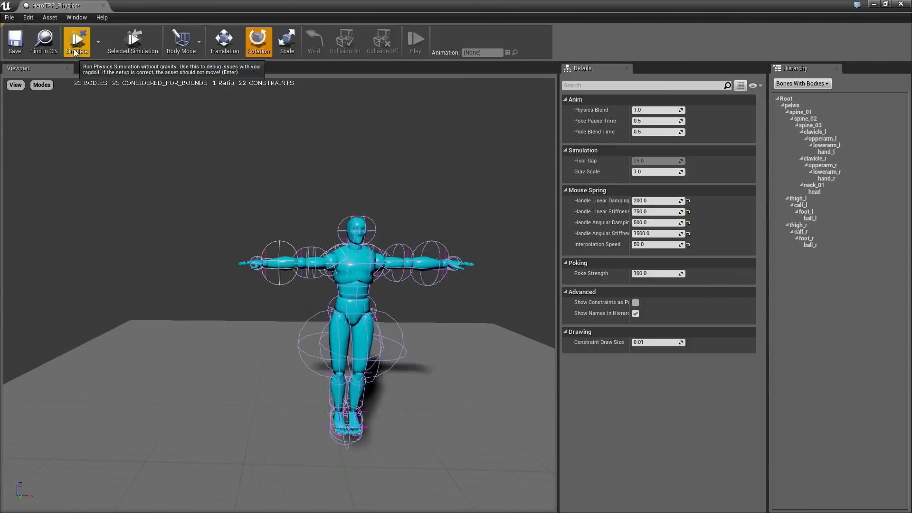
middle_click_drag(338, 221, 301, 251)
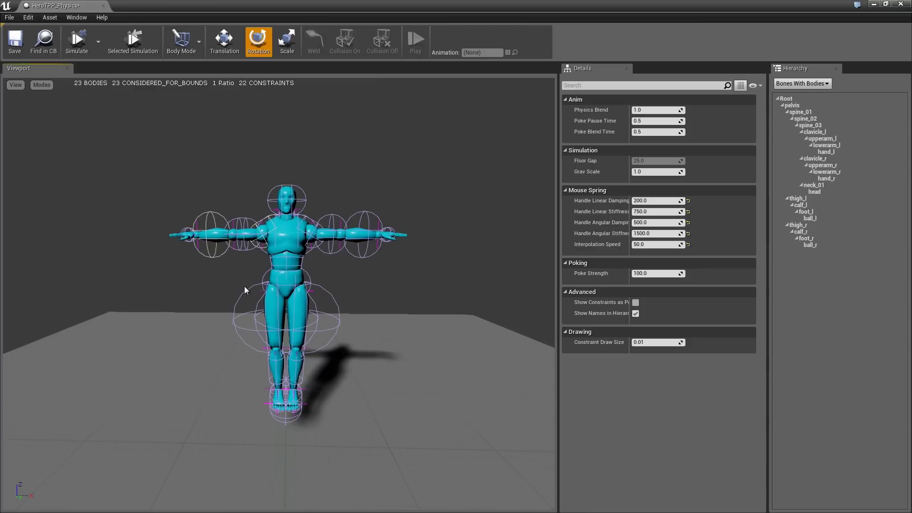
left_click_drag(237, 279, 232, 238)
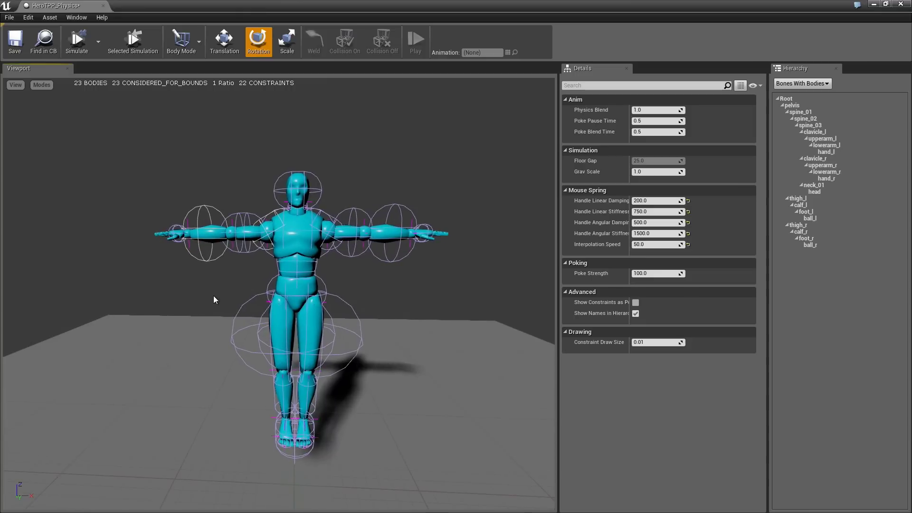